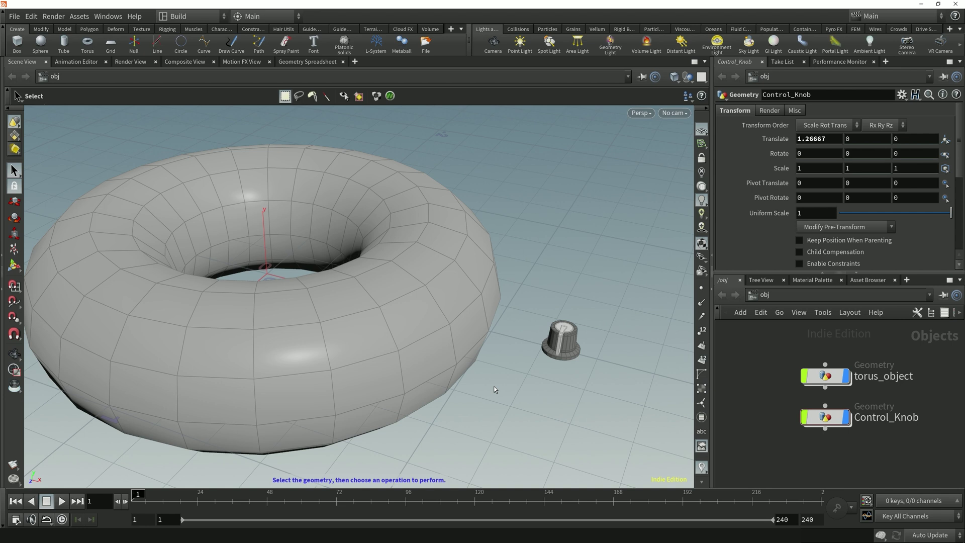
Step: Enable Multi-Snap with Orient on Snap set to Standard Axes to Frame, and add Geo Edge snapping below Geo Point priority
{"action": "key", "text": "x"}
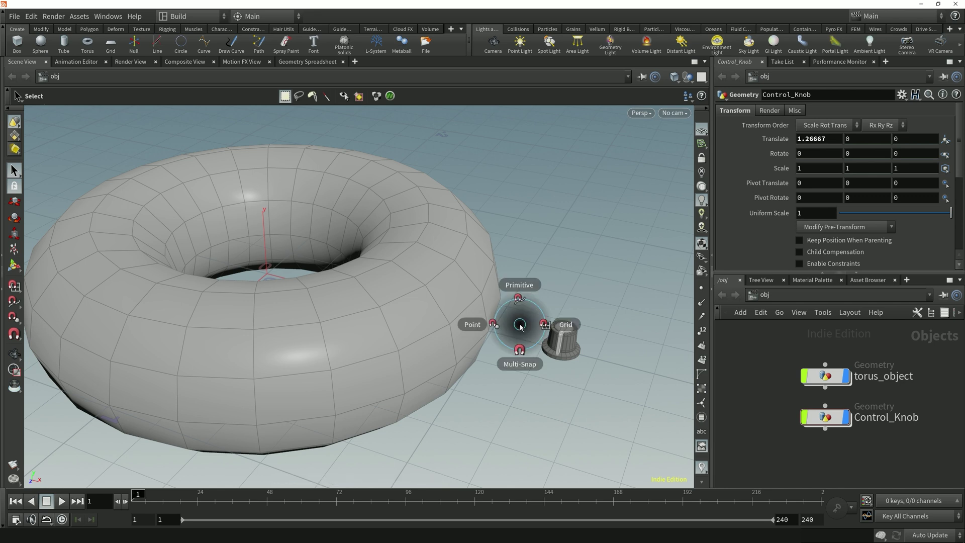
{"action": "left_click", "coordinate": [523, 358]}
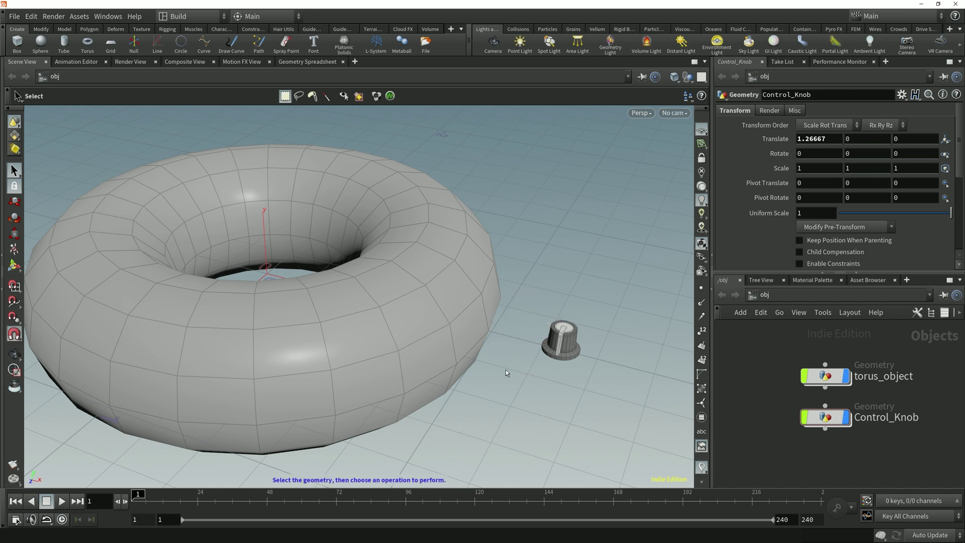
{"action": "key", "text": "shift+x"}
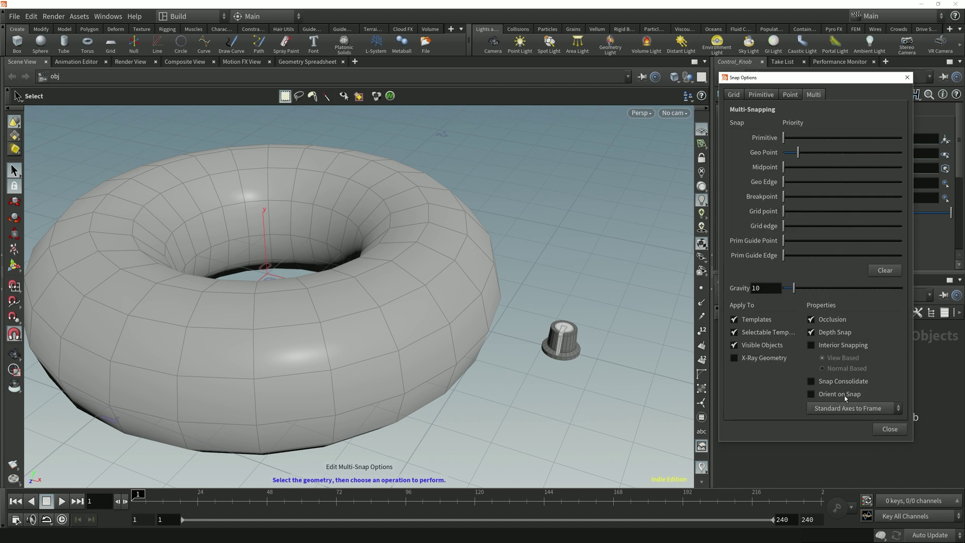
{"action": "left_click", "coordinate": [811, 395]}
{"action": "left_click", "coordinate": [840, 409]}
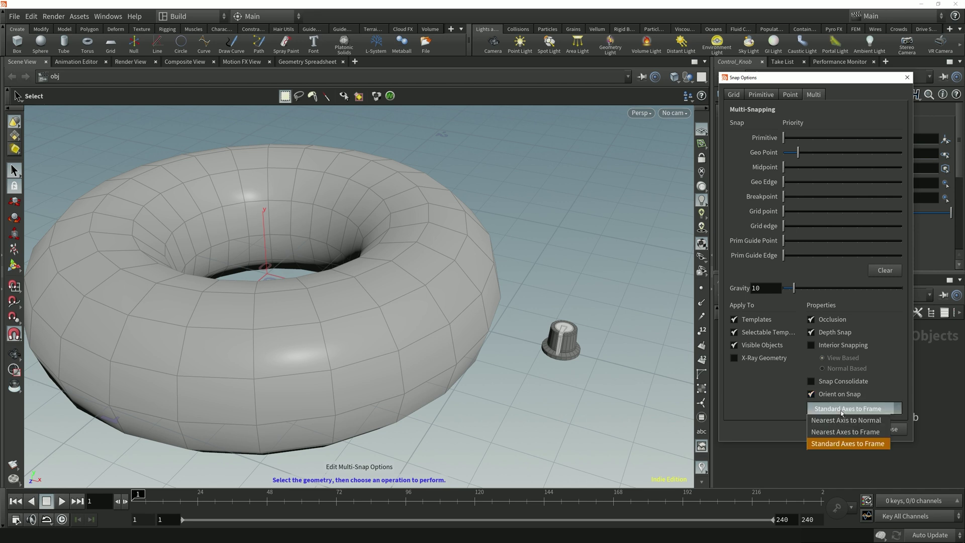
{"action": "left_click", "coordinate": [842, 444]}
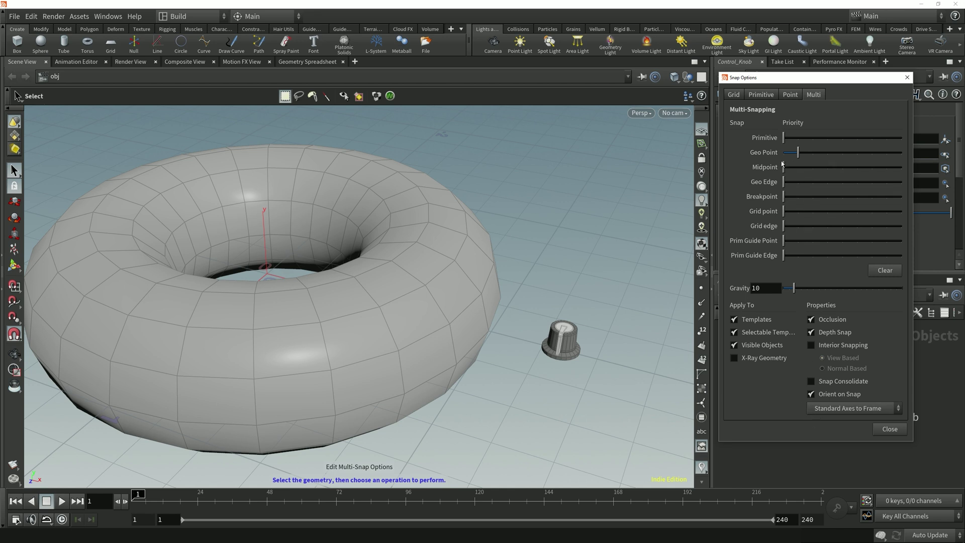
{"action": "left_click_drag", "start_coordinate": [784, 182], "coordinate": [813, 156]}
Step: Select the control knob and move it with the Transform handle, snapping its base onto the torus's outer side
{"action": "left_click", "coordinate": [558, 329]}
{"action": "key", "text": "t"}
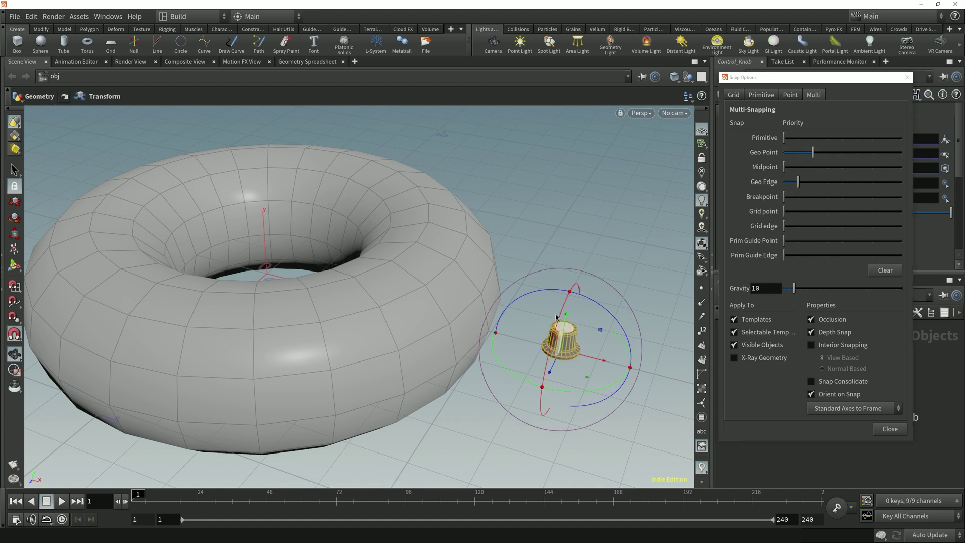
{"action": "left_click_drag", "start_coordinate": [568, 347], "coordinate": [453, 339]}
{"action": "scroll", "coordinate": [503, 337], "scroll_direction": "up", "scroll_amount": 6}
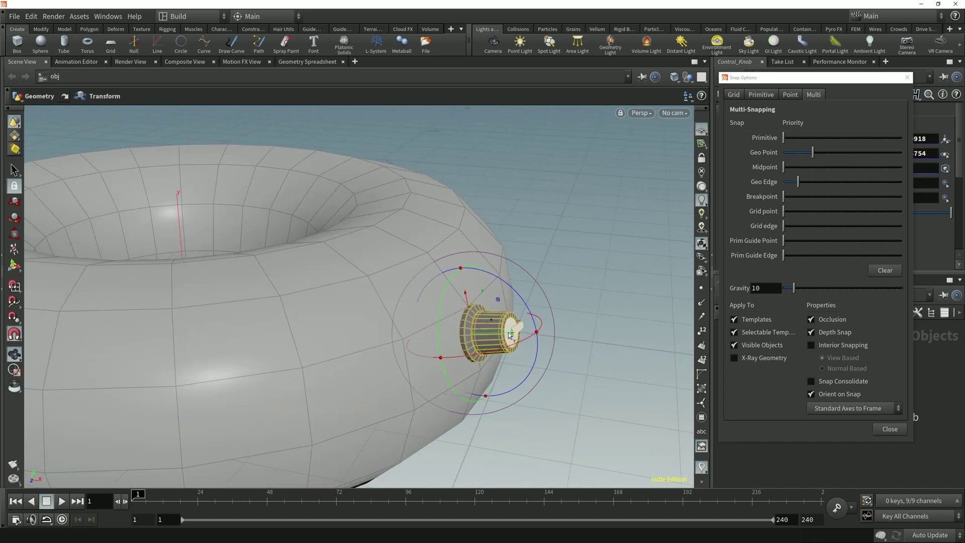
{"action": "left_click_drag", "start_coordinate": [539, 342], "coordinate": [603, 315], "text": "alt"}
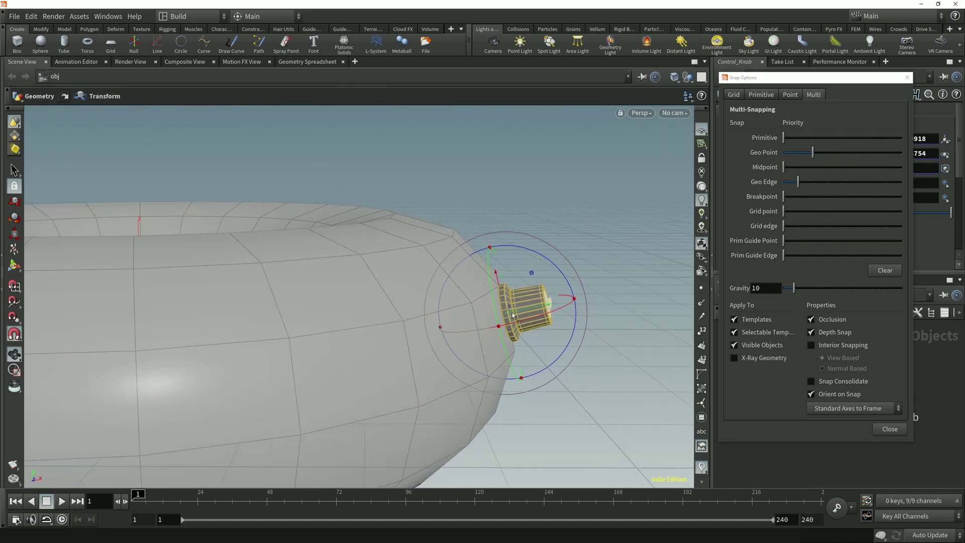
{"action": "left_click_drag", "start_coordinate": [597, 289], "coordinate": [427, 307], "text": "alt"}
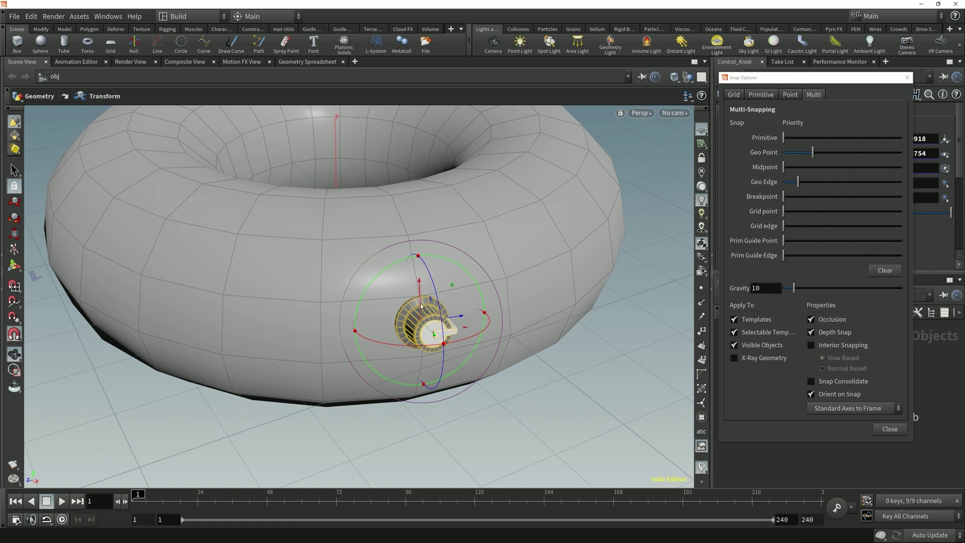
Step: Slide the knob to other snap positions around the torus, ending at its outermost side on the X axis
{"action": "left_click_drag", "start_coordinate": [421, 320], "coordinate": [465, 301]}
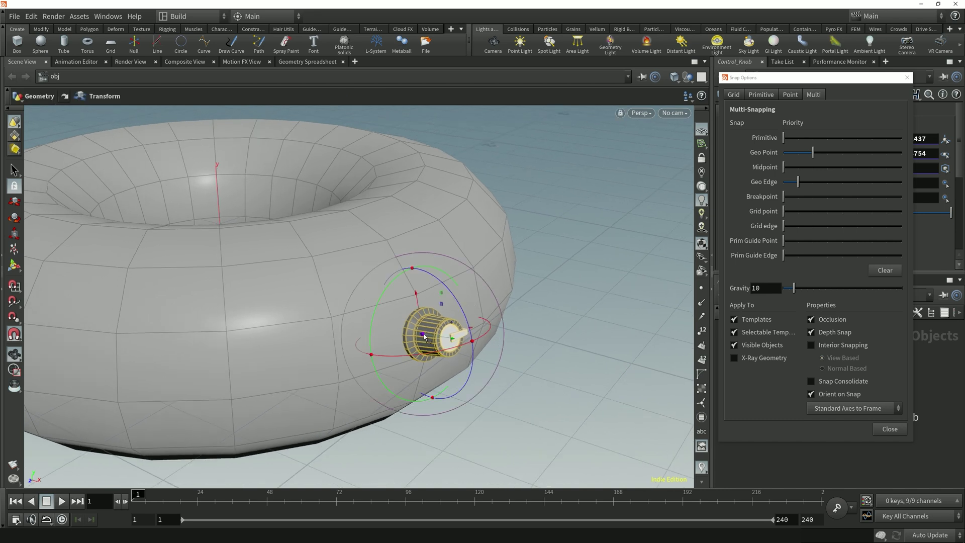
{"action": "left_click_drag", "start_coordinate": [504, 348], "coordinate": [542, 338], "text": "alt"}
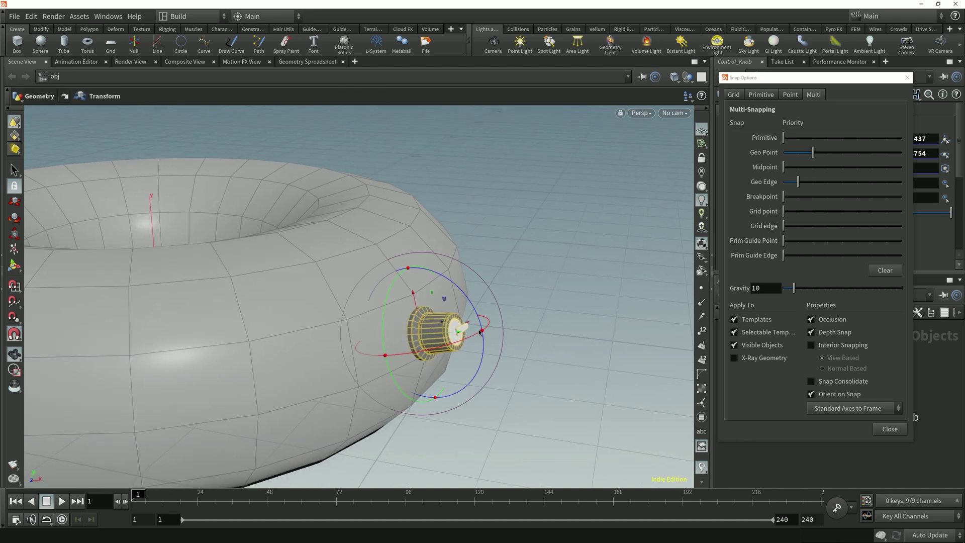
{"action": "key", "text": "alt"}
{"action": "left_click_drag", "start_coordinate": [533, 302], "coordinate": [425, 329]}
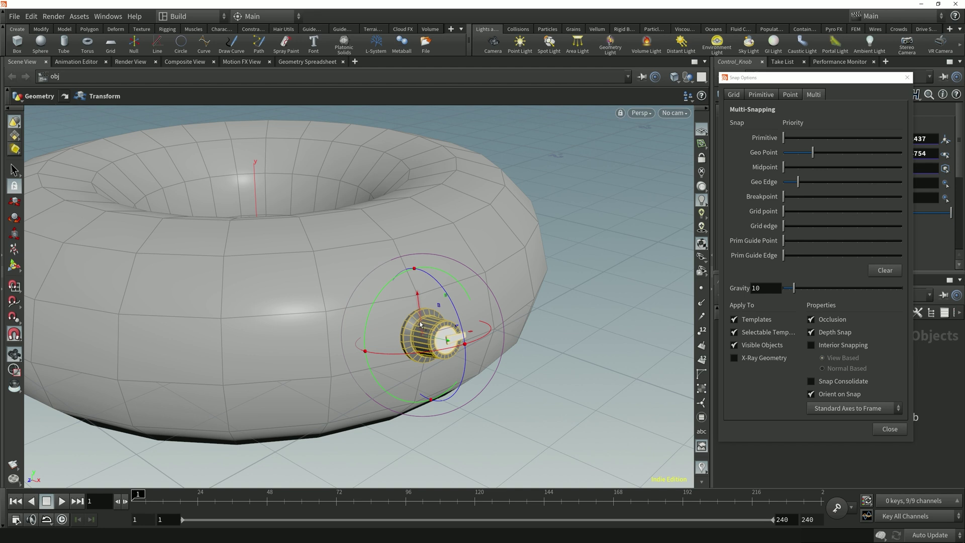
{"action": "middle_click_drag", "start_coordinate": [401, 332], "coordinate": [409, 347], "text": "alt"}
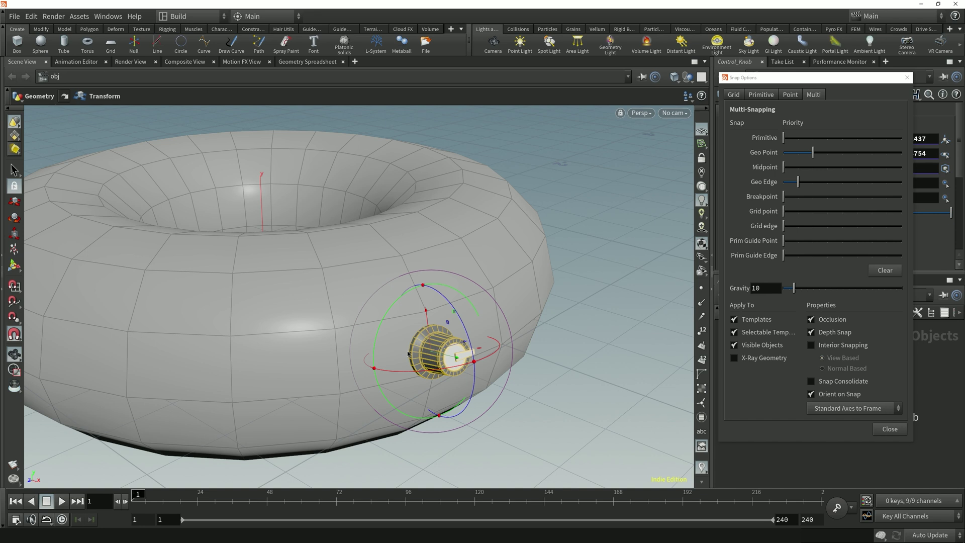
{"action": "left_click_drag", "start_coordinate": [543, 354], "coordinate": [509, 357], "text": "alt"}
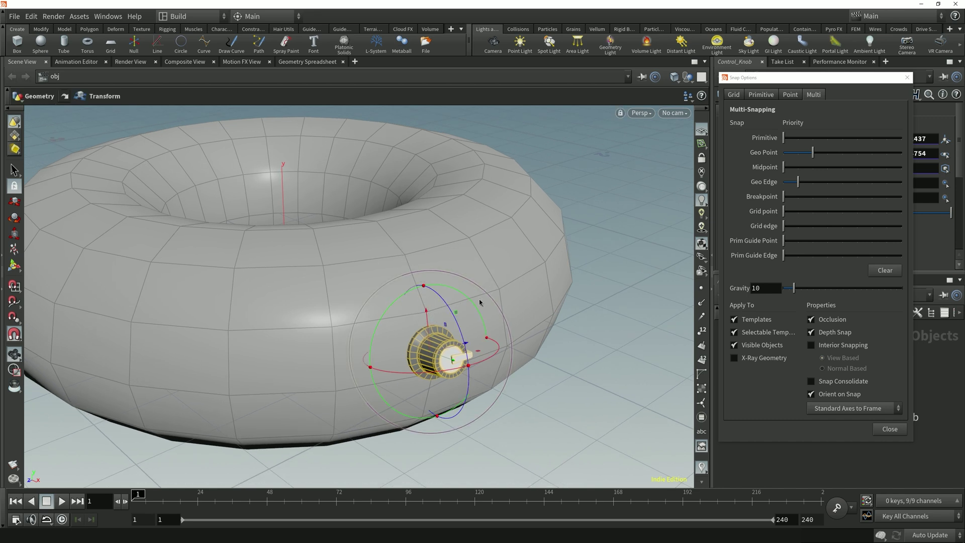
{"action": "left_click_drag", "start_coordinate": [433, 354], "coordinate": [367, 320]}
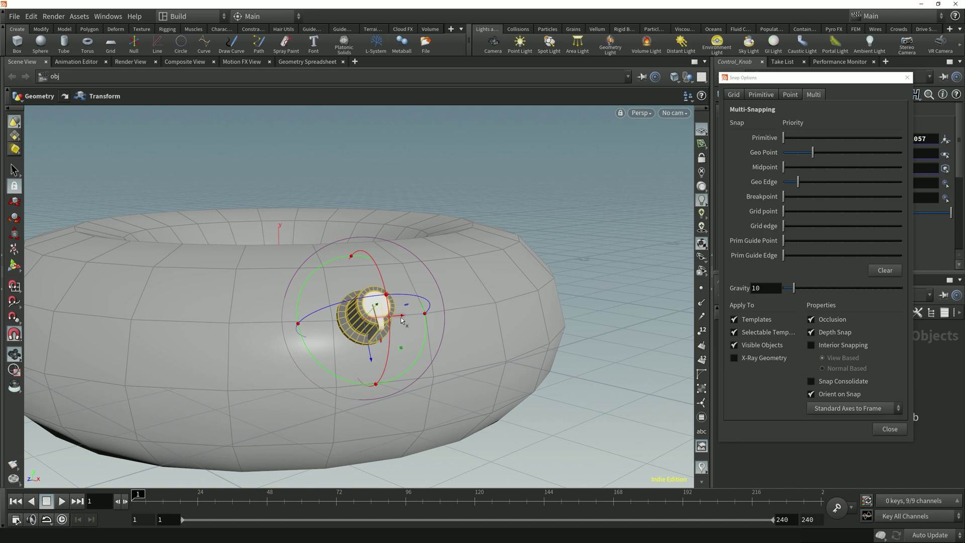
{"action": "left_click_drag", "start_coordinate": [397, 319], "coordinate": [525, 383], "text": "alt"}
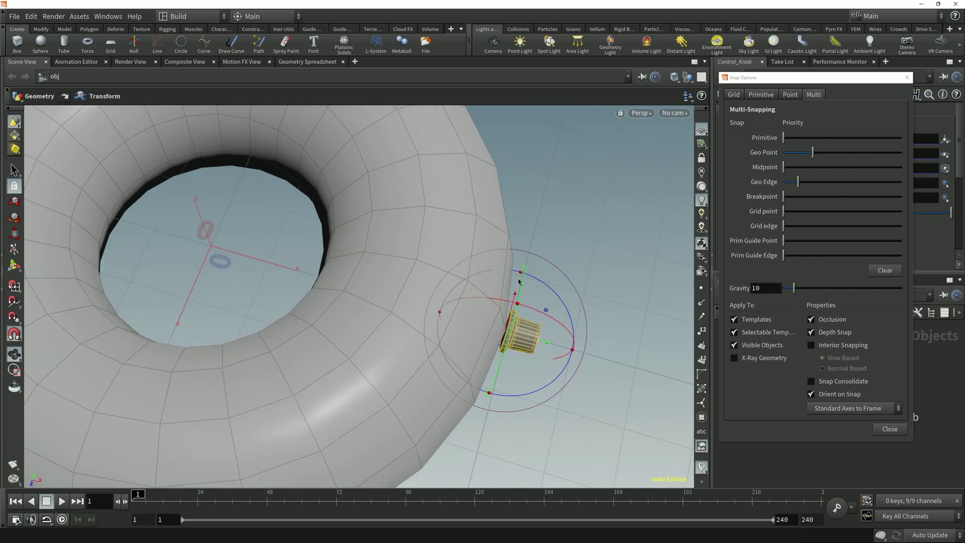
{"action": "left_click_drag", "start_coordinate": [525, 368], "coordinate": [523, 372], "text": "alt"}
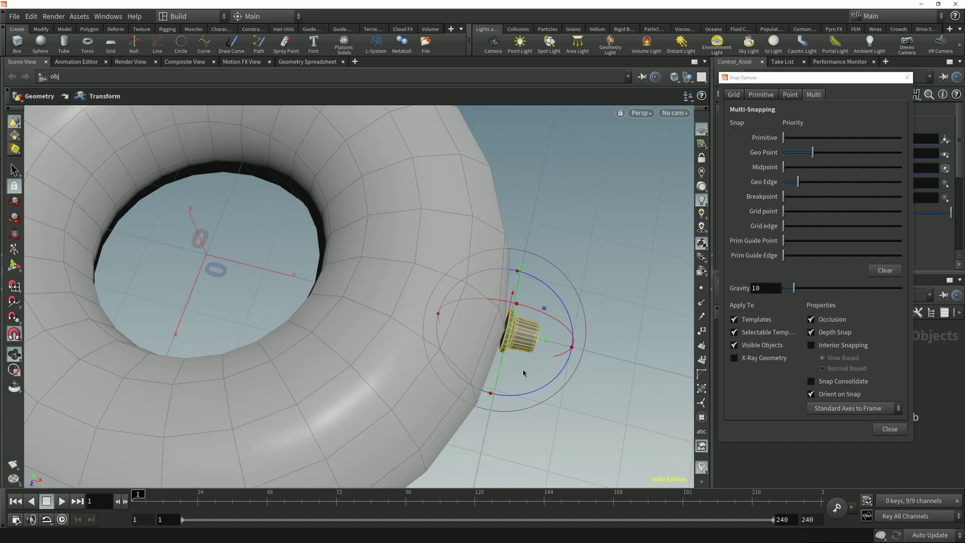
Step: Examine how the knob's base meets the torus in the top and front views, including a wireframe display
{"action": "key", "text": "space+2"}
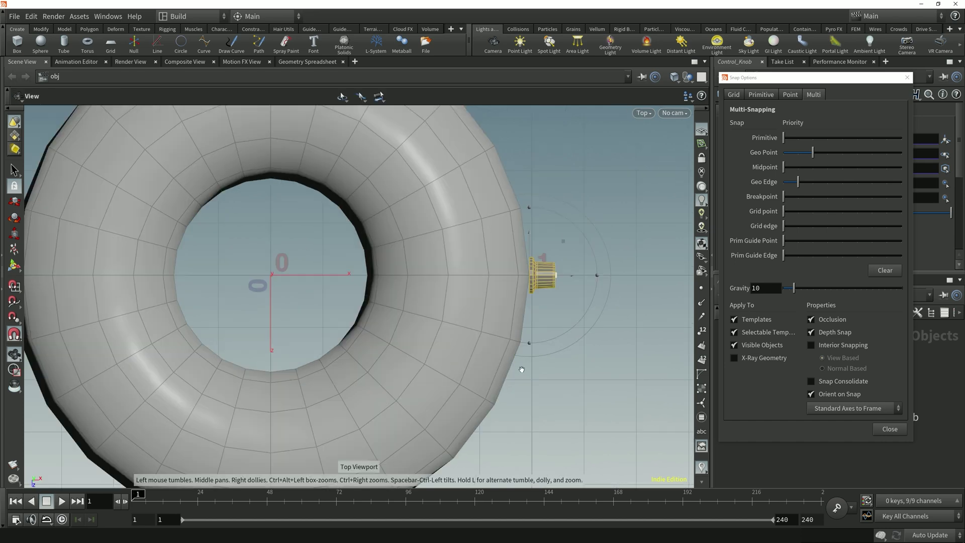
{"action": "scroll", "coordinate": [519, 338], "scroll_direction": "up", "scroll_amount": 2}
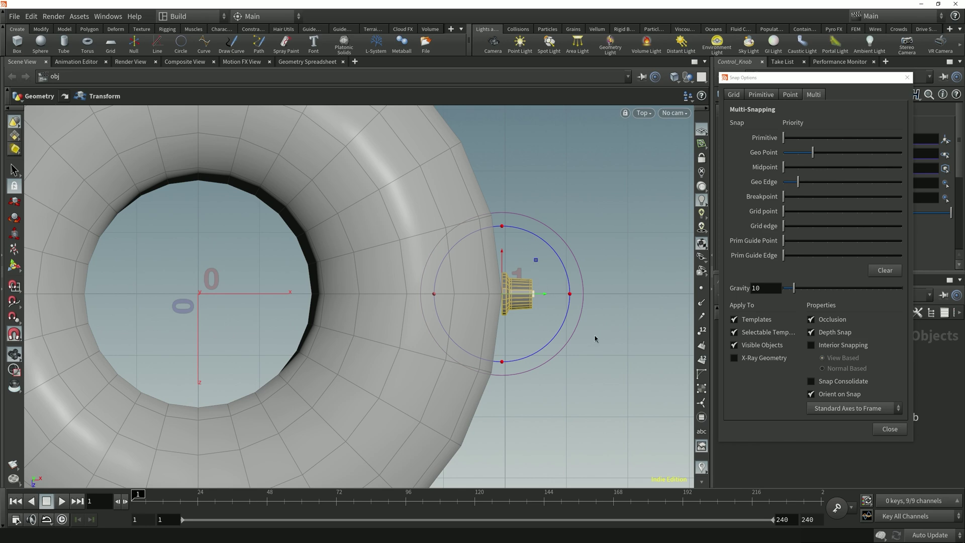
{"action": "key", "text": "space+3"}
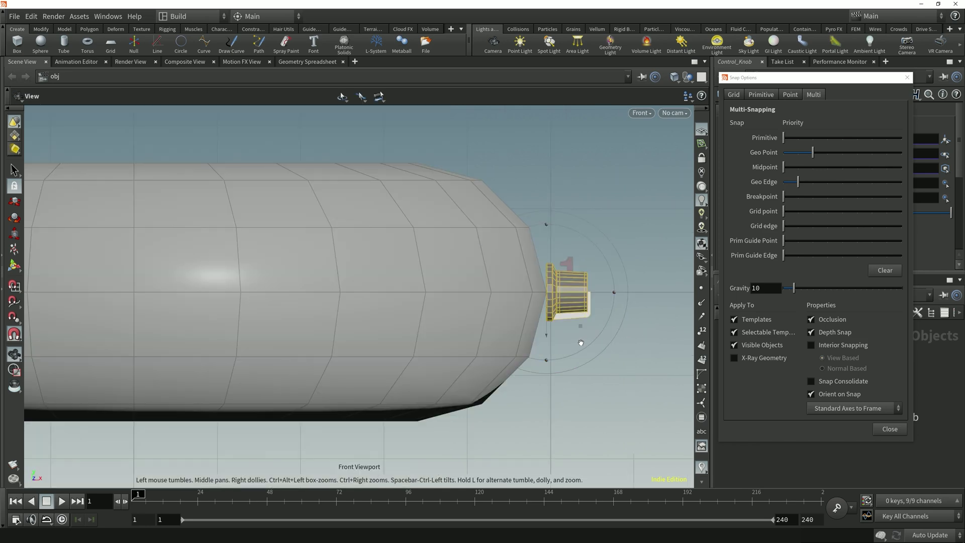
{"action": "key", "text": "w"}
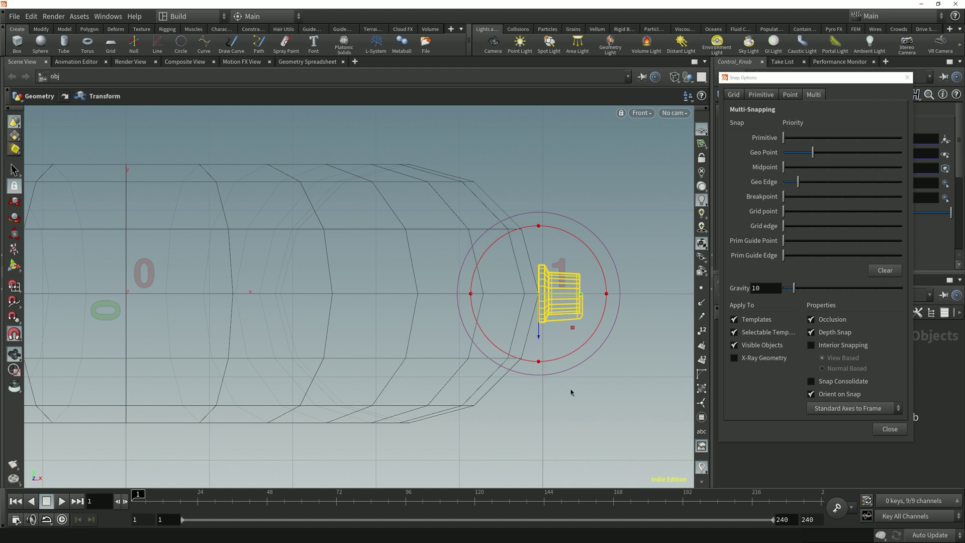
{"action": "key", "text": "space+1"}
{"action": "mouse_move", "coordinate": [548, 377]}
{"action": "left_mouse_down", "text": "alt"}
{"action": "mouse_move", "coordinate": [568, 361]}
{"action": "mouse_move", "coordinate": [539, 359]}
{"action": "mouse_move", "coordinate": [464, 315]}
{"action": "left_mouse_up", "text": "alt"}
{"action": "key", "text": "shift+w"}
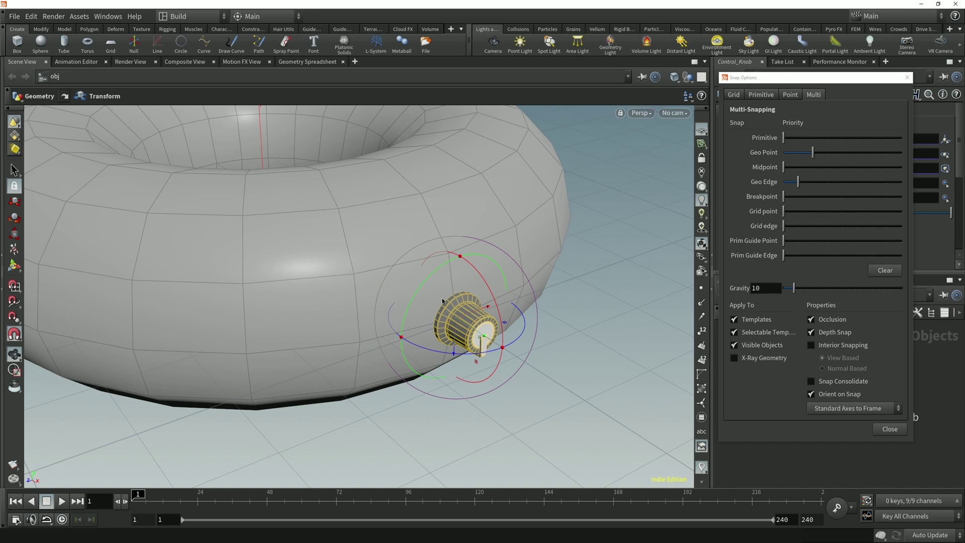
Step: Move the knob from the torus's outermost side along the surface and snap it onto the front side
{"action": "mouse_move", "coordinate": [407, 315]}
{"action": "left_mouse_down"}
{"action": "mouse_move", "coordinate": [433, 281]}
{"action": "mouse_move", "coordinate": [486, 266]}
{"action": "mouse_move", "coordinate": [510, 295]}
{"action": "mouse_move", "coordinate": [493, 343]}
{"action": "mouse_move", "coordinate": [451, 367]}
{"action": "mouse_move", "coordinate": [404, 337]}
{"action": "mouse_move", "coordinate": [408, 309]}
{"action": "mouse_move", "coordinate": [408, 325]}
{"action": "left_mouse_up"}
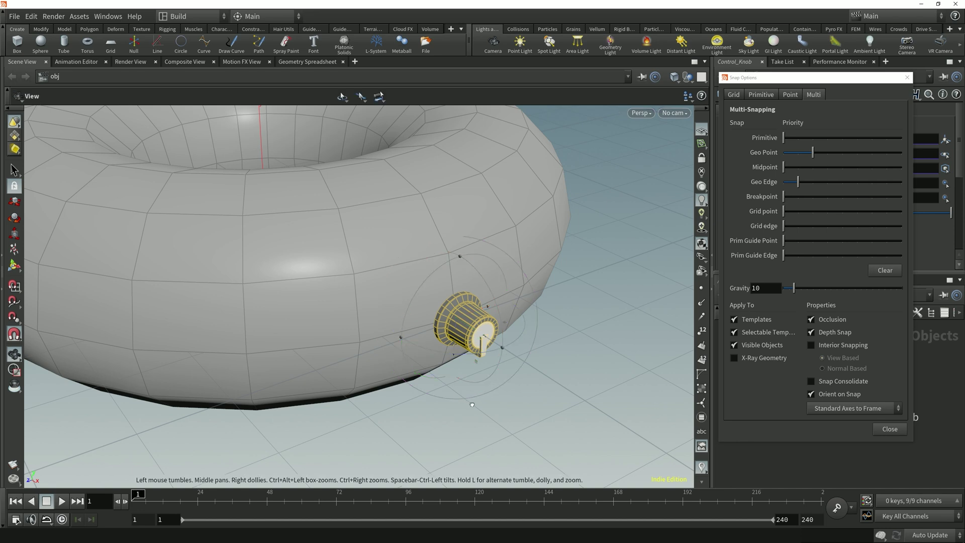
{"action": "left_click_drag", "start_coordinate": [465, 408], "coordinate": [510, 396], "text": "alt"}
{"action": "key", "text": "r"}
{"action": "left_click_drag", "start_coordinate": [450, 321], "coordinate": [376, 251]}
{"action": "left_click_drag", "start_coordinate": [334, 218], "coordinate": [245, 287]}
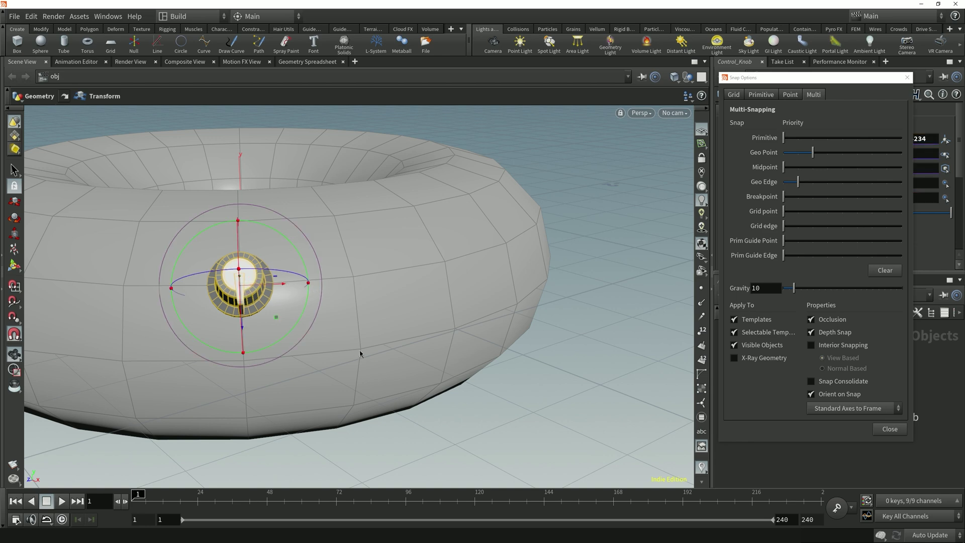
{"action": "left_click_drag", "start_coordinate": [352, 334], "coordinate": [414, 350]}
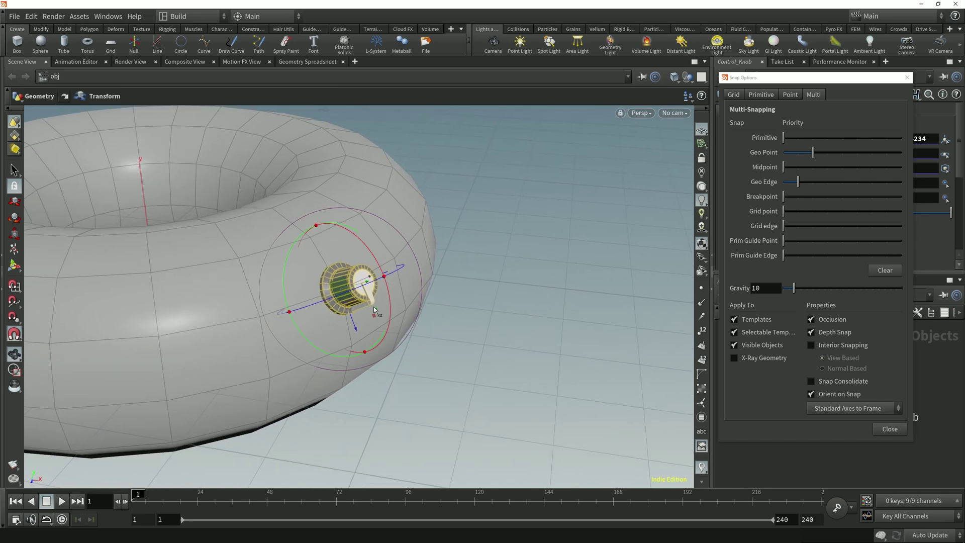
{"action": "left_click_drag", "start_coordinate": [343, 294], "coordinate": [350, 302]}
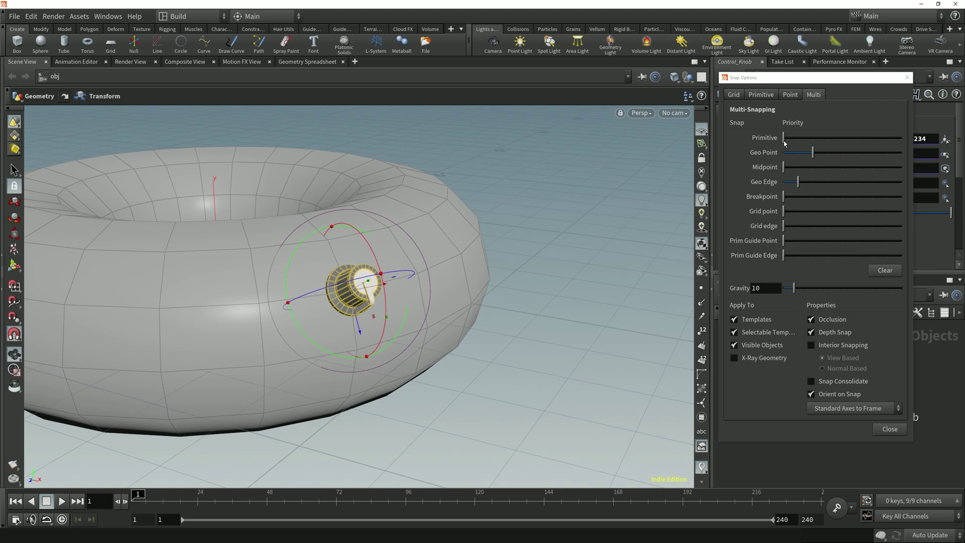
Step: Rank snapping priority as Geo Point, Geo Edge, then Primitive, and snap the knob across the torus's outer faces
{"action": "left_click_drag", "start_coordinate": [783, 139], "coordinate": [796, 140]}
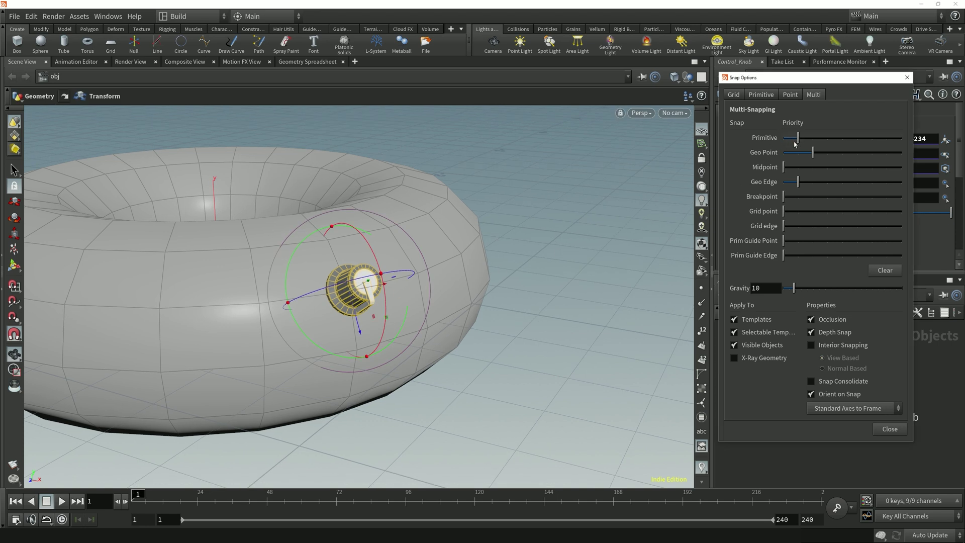
{"action": "left_click_drag", "start_coordinate": [807, 187], "coordinate": [828, 157]}
{"action": "left_click_drag", "start_coordinate": [502, 296], "coordinate": [412, 306], "text": "alt"}
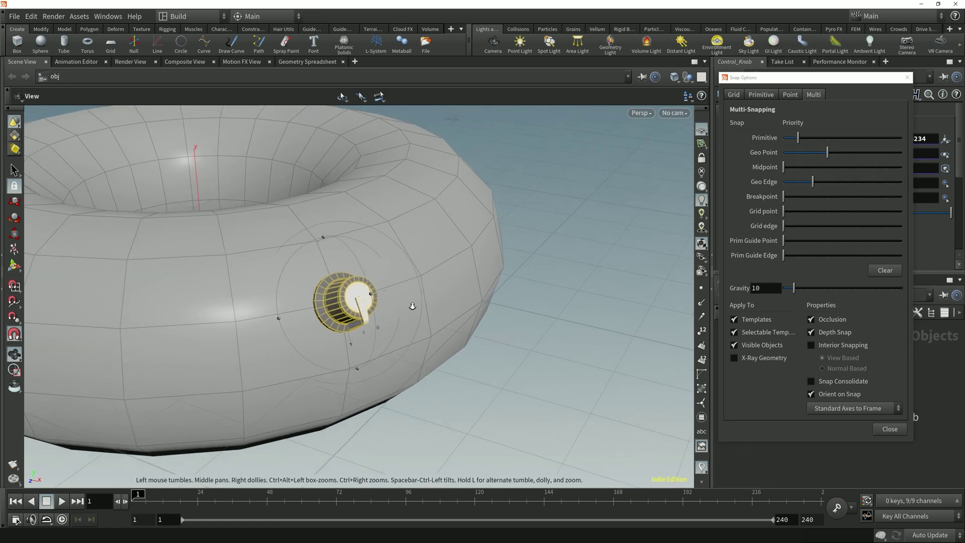
{"action": "right_click_drag", "start_coordinate": [411, 306], "coordinate": [362, 302], "text": "alt"}
{"action": "left_click_drag", "start_coordinate": [337, 301], "coordinate": [431, 321]}
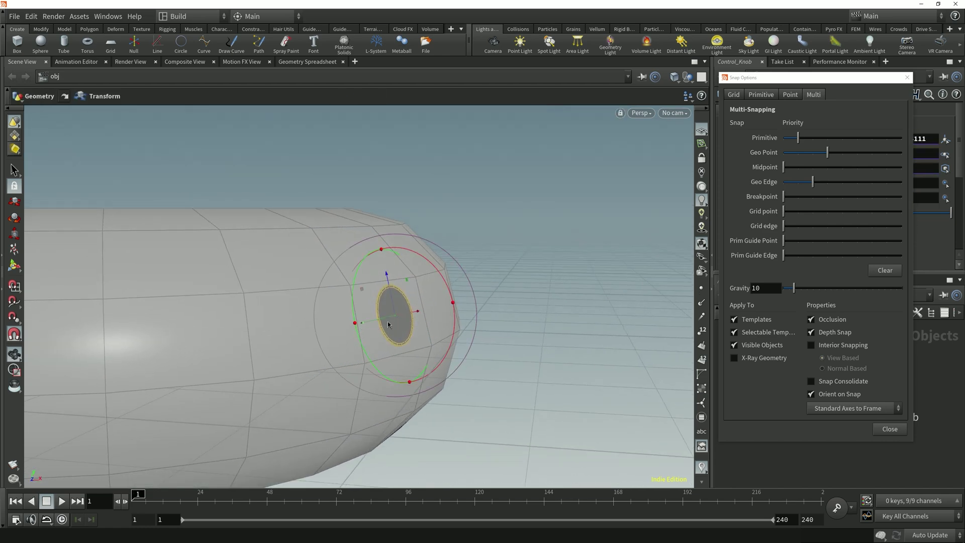
{"action": "mouse_move", "coordinate": [432, 310]}
{"action": "left_mouse_down", "text": "alt"}
{"action": "mouse_move", "coordinate": [446, 323]}
{"action": "mouse_move", "coordinate": [480, 276]}
{"action": "mouse_move", "coordinate": [471, 304]}
{"action": "mouse_move", "coordinate": [441, 322]}
{"action": "left_mouse_up", "text": "alt"}
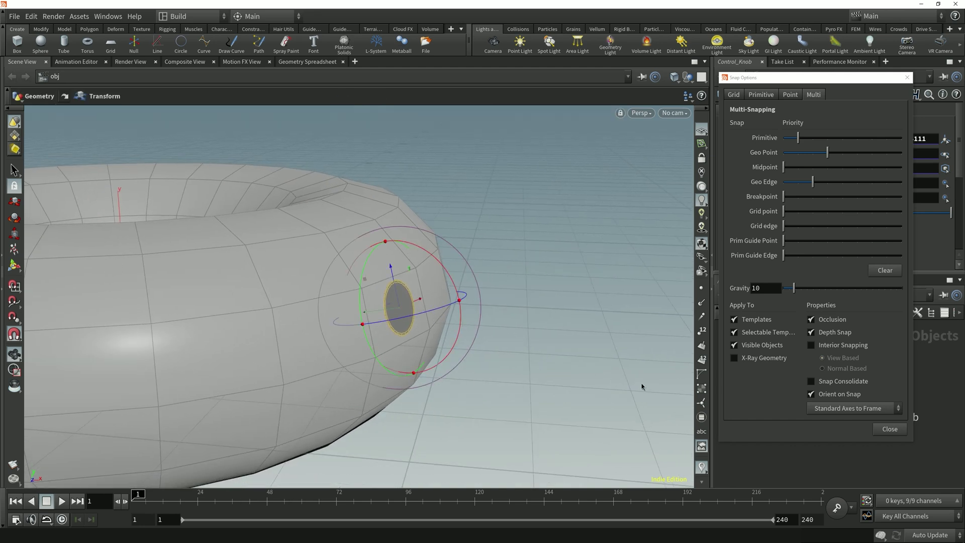
{"action": "left_click_drag", "start_coordinate": [401, 309], "coordinate": [466, 302]}
Step: Change the Orient on Snap alignment mode to Nearest Axes to Frame for multi-snapping
{"action": "left_click", "coordinate": [855, 407]}
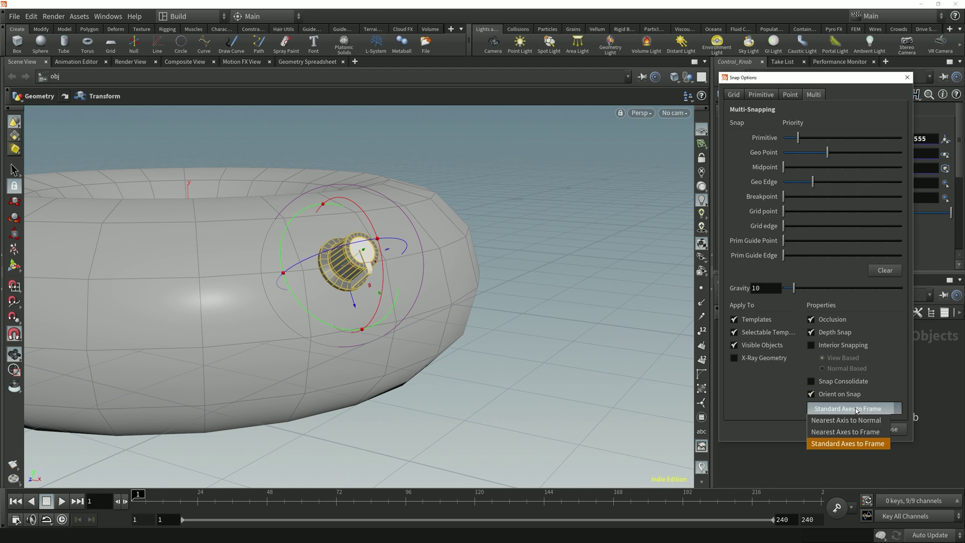
{"action": "left_click", "coordinate": [856, 433]}
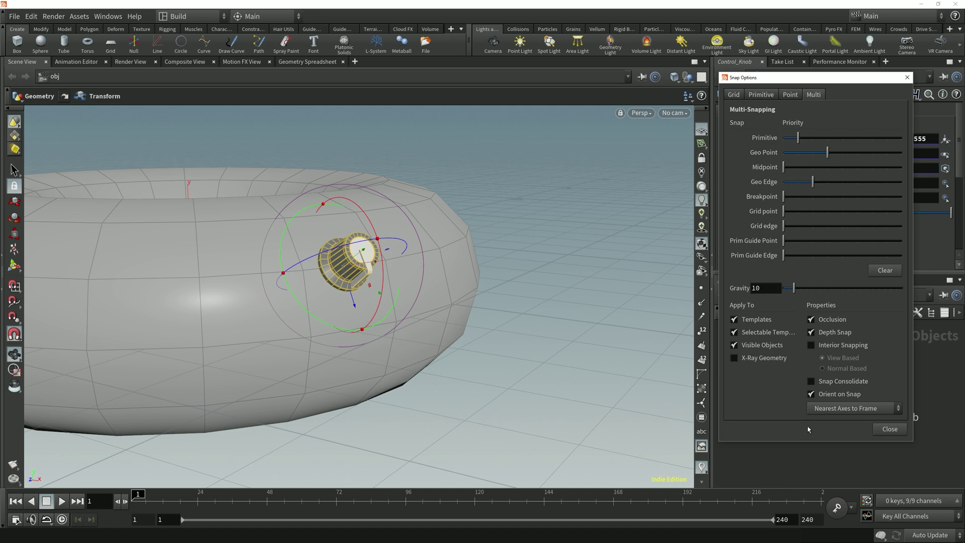
{"action": "left_click_drag", "start_coordinate": [555, 371], "coordinate": [436, 299]}
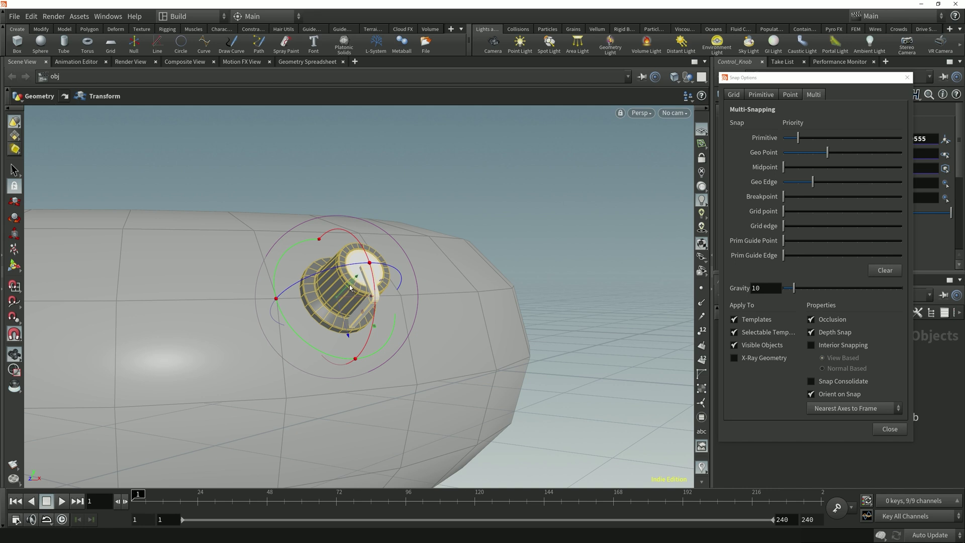
{"action": "left_click_drag", "start_coordinate": [410, 290], "coordinate": [388, 297], "text": "alt"}
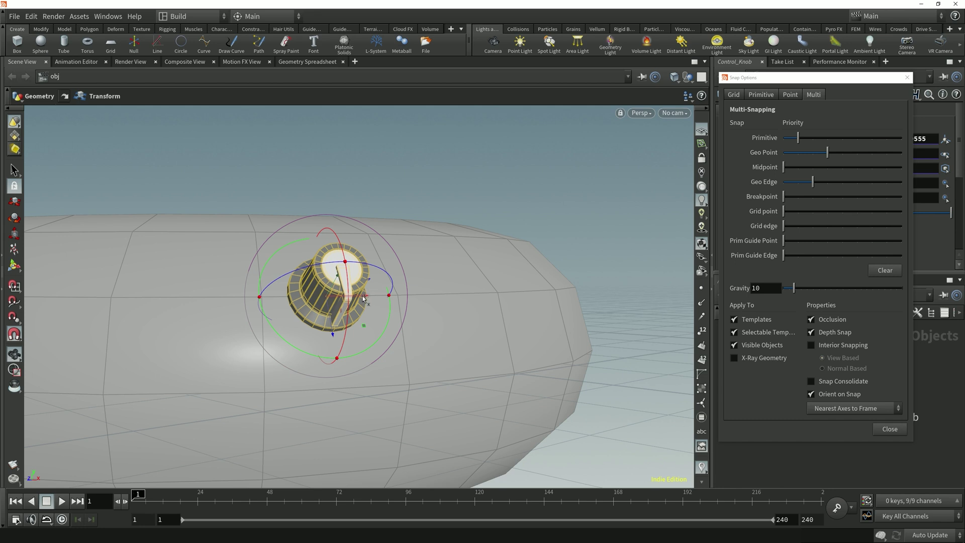
{"action": "left_click_drag", "start_coordinate": [376, 301], "coordinate": [392, 318], "text": "alt"}
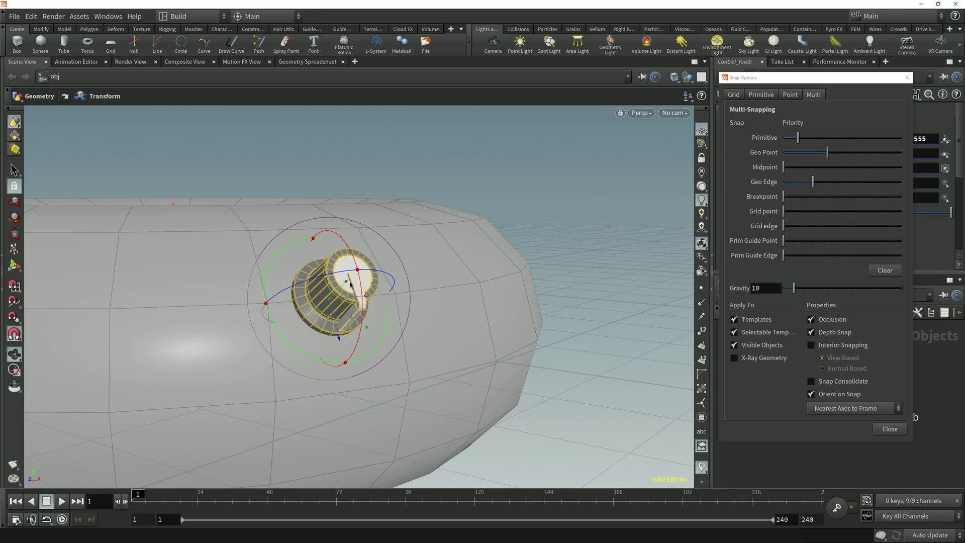
Step: Snap the knob across the torus's outer front faces using the Nearest Axes to Frame alignment
{"action": "left_click_drag", "start_coordinate": [387, 302], "coordinate": [363, 314], "text": "alt"}
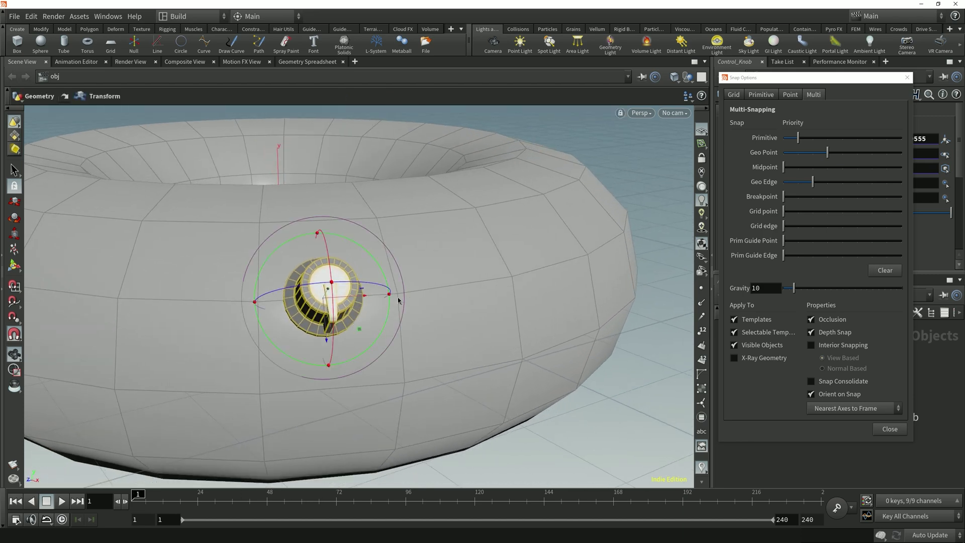
{"action": "left_click_drag", "start_coordinate": [379, 317], "coordinate": [475, 319], "text": "alt"}
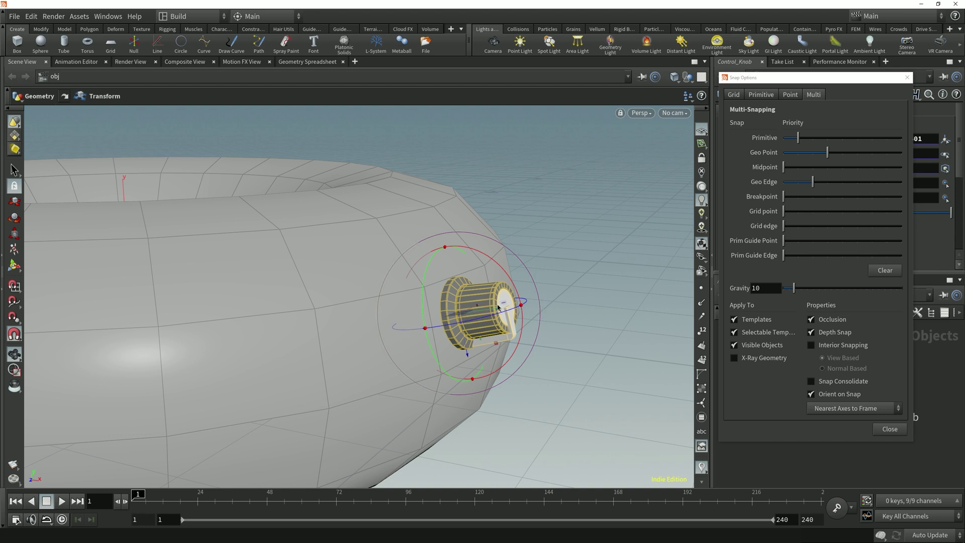
{"action": "left_click_drag", "start_coordinate": [458, 315], "coordinate": [328, 336]}
{"action": "right_click_drag", "start_coordinate": [328, 336], "coordinate": [357, 346], "text": "alt"}
{"action": "left_click_drag", "start_coordinate": [356, 346], "coordinate": [317, 338], "text": "alt"}
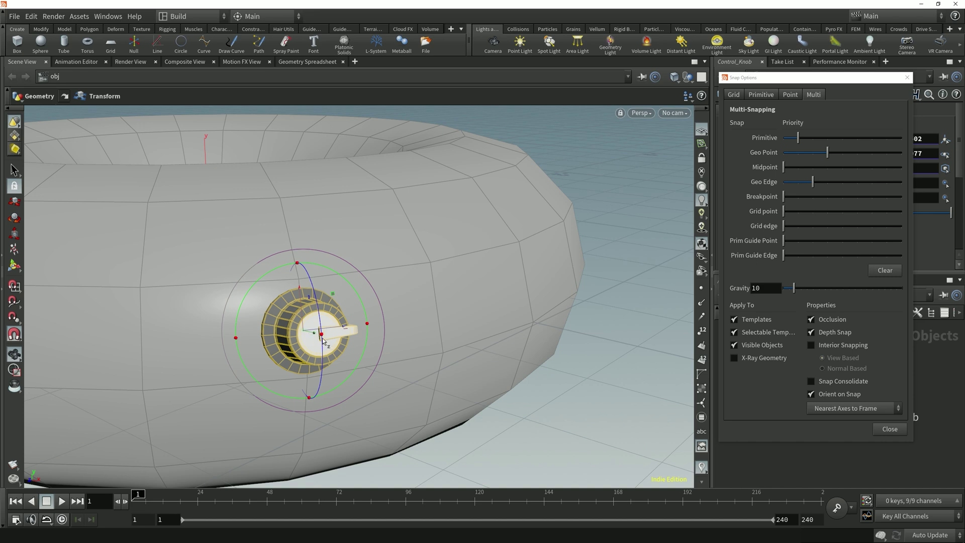
{"action": "left_click_drag", "start_coordinate": [341, 351], "coordinate": [311, 338]}
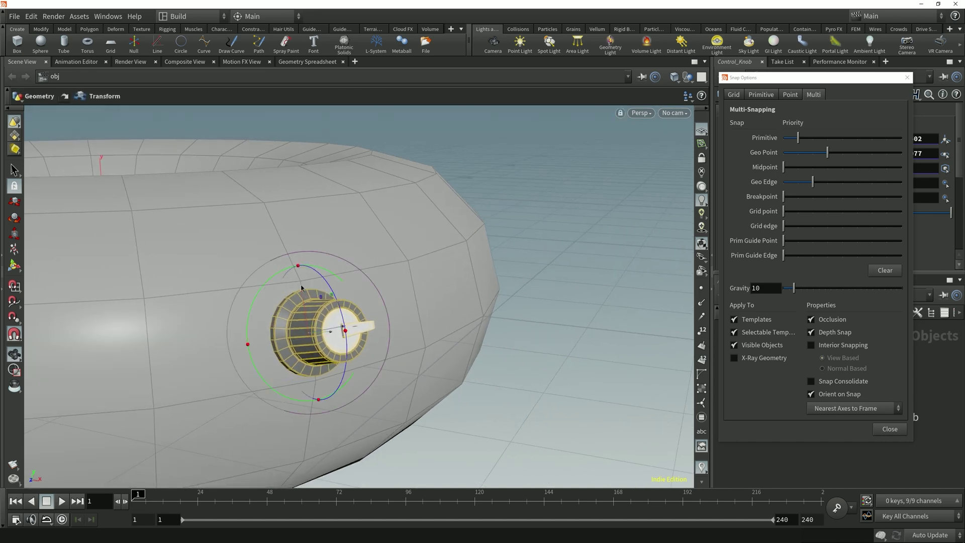
{"action": "left_click_drag", "start_coordinate": [305, 325], "coordinate": [320, 336]}
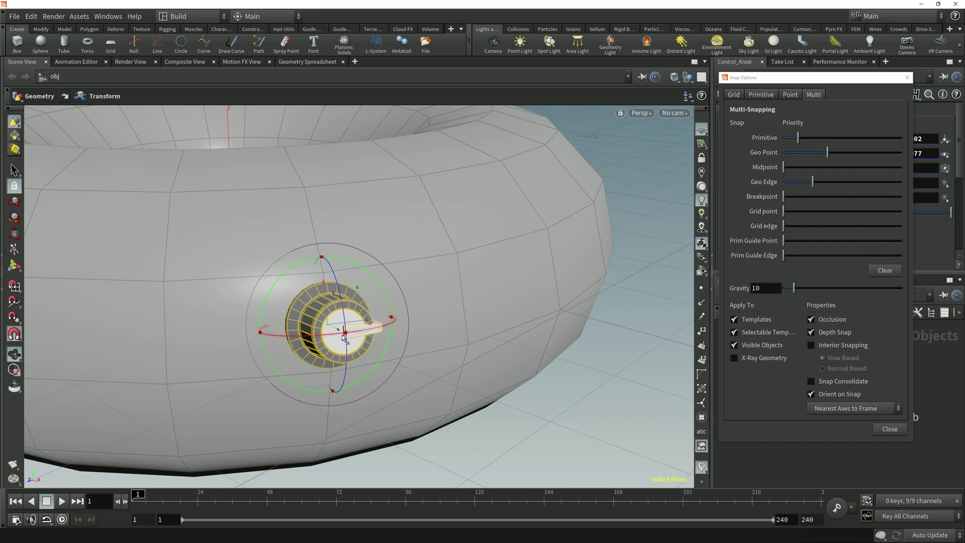
Step: Rotate the knob to point downward instead of straight out from the torus, and snap it to another spot on the outer side
{"action": "left_click_drag", "start_coordinate": [382, 329], "coordinate": [352, 411]}
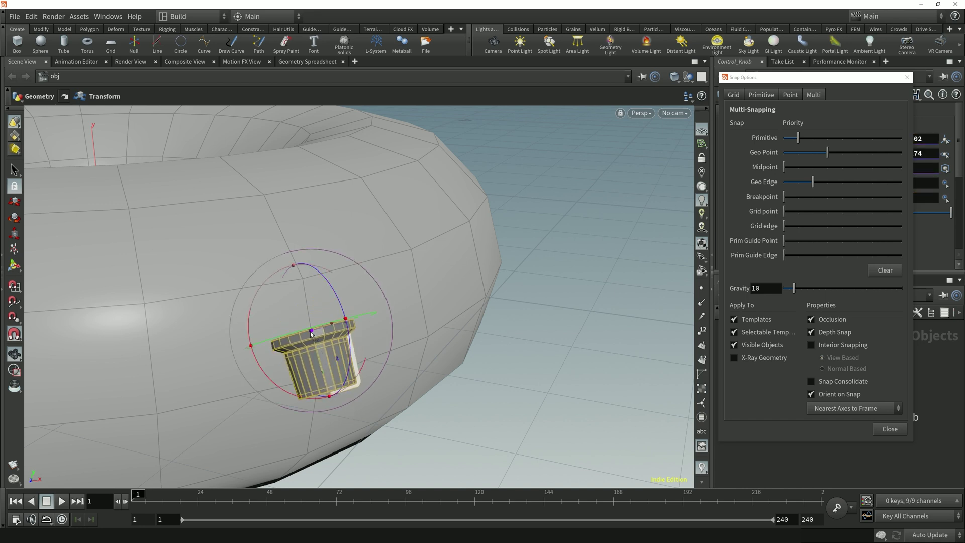
{"action": "left_click_drag", "start_coordinate": [312, 333], "coordinate": [352, 312]}
{"action": "right_click_drag", "start_coordinate": [352, 312], "coordinate": [379, 293], "text": "alt"}
{"action": "left_click_drag", "start_coordinate": [379, 293], "coordinate": [339, 296], "text": "alt"}
{"action": "key", "text": "Escape"}
{"action": "key", "text": "r"}
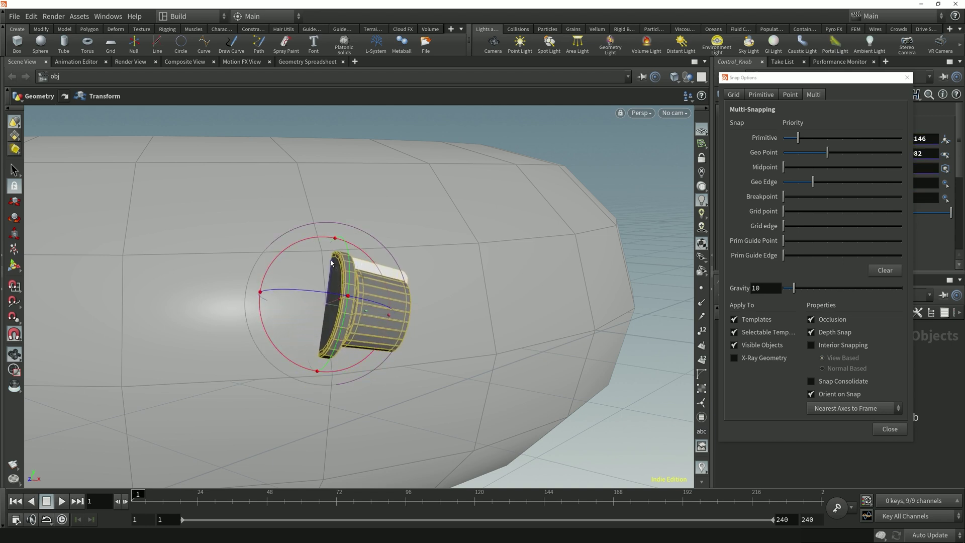
{"action": "mouse_move", "coordinate": [327, 304]}
{"action": "left_mouse_down"}
{"action": "mouse_move", "coordinate": [330, 312]}
{"action": "mouse_move", "coordinate": [316, 293]}
{"action": "mouse_move", "coordinate": [325, 287]}
{"action": "left_mouse_up"}
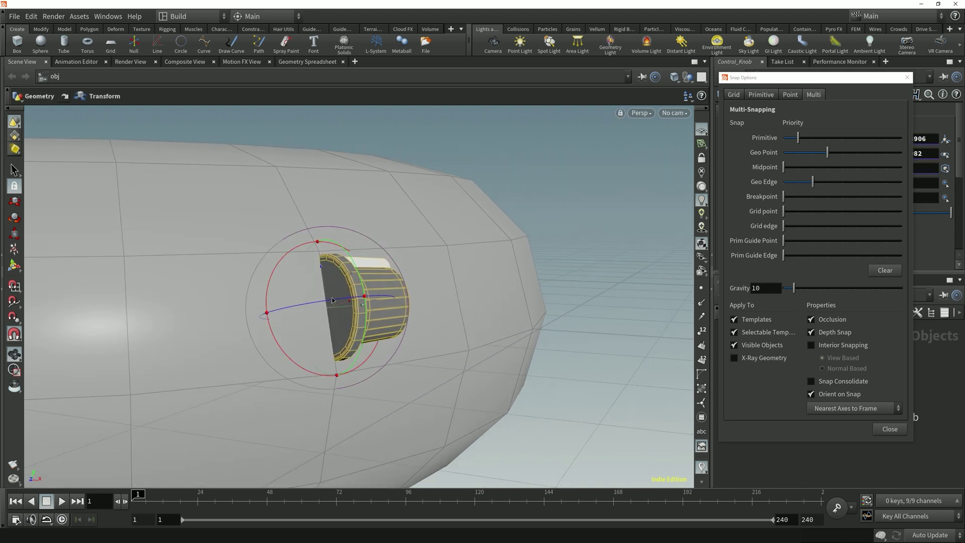
{"action": "left_click_drag", "start_coordinate": [327, 307], "coordinate": [282, 384], "text": "alt"}
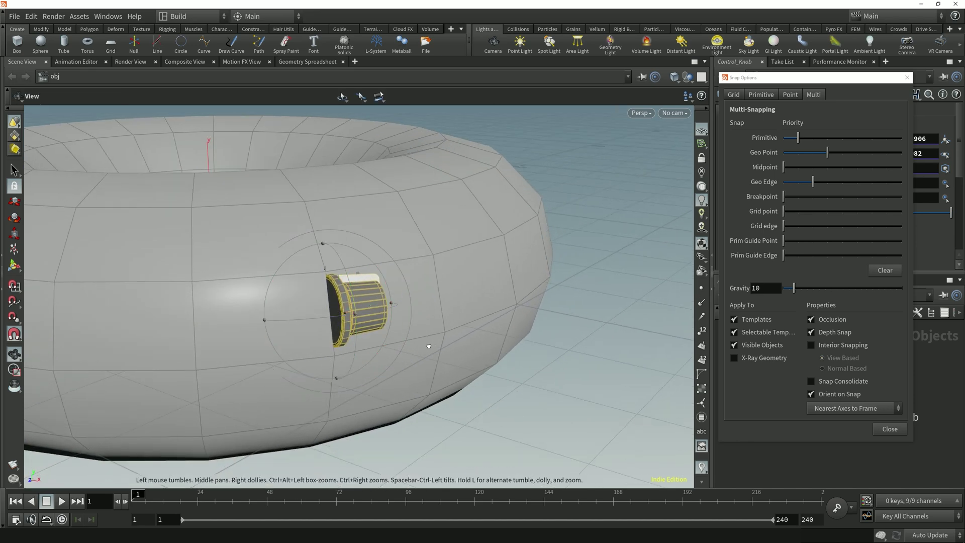
{"action": "left_click_drag", "start_coordinate": [431, 345], "coordinate": [414, 353], "text": "alt"}
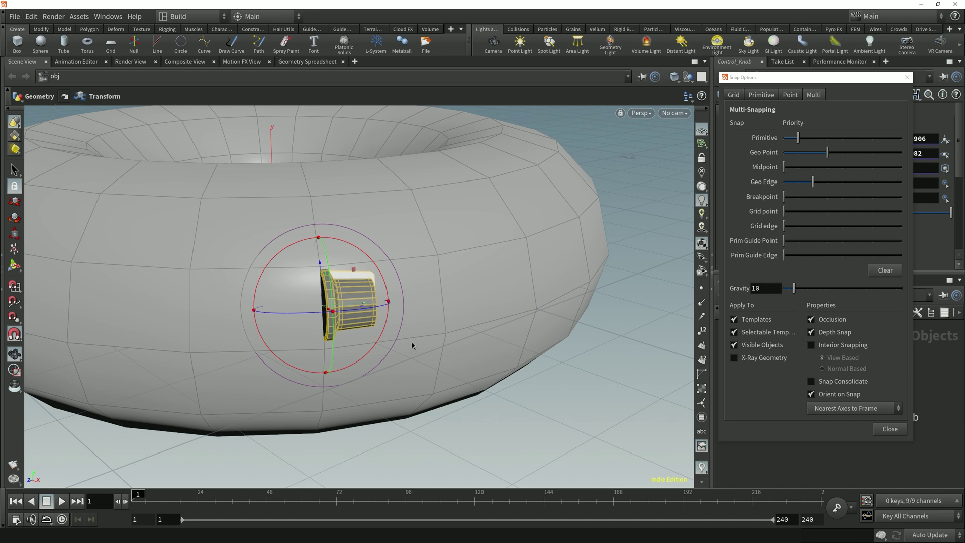
Step: Change the Orient on Snap alignment mode to Nearest Axis to Normal for multi-snapping
{"action": "left_click_drag", "start_coordinate": [413, 348], "coordinate": [436, 340], "text": "alt"}
{"action": "left_click", "coordinate": [834, 408]}
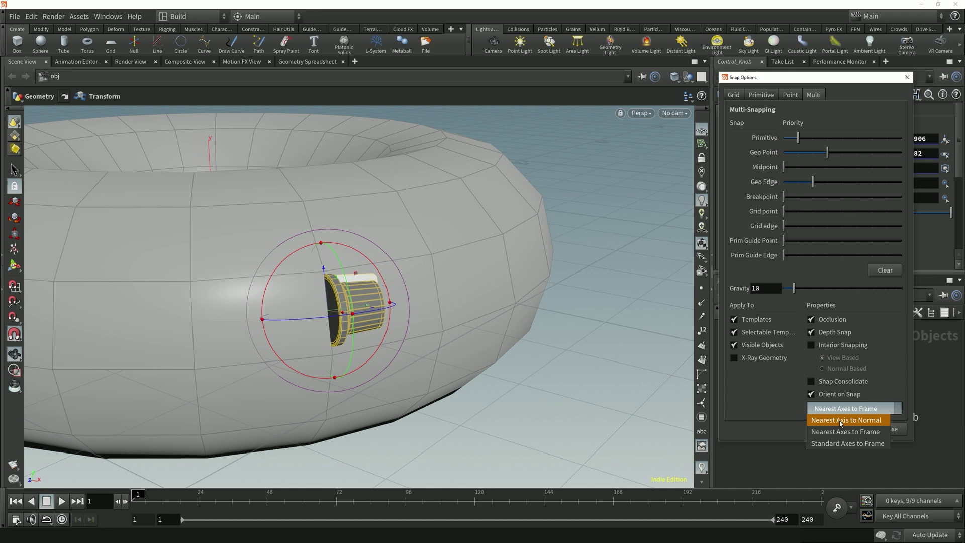
{"action": "left_click", "coordinate": [839, 421]}
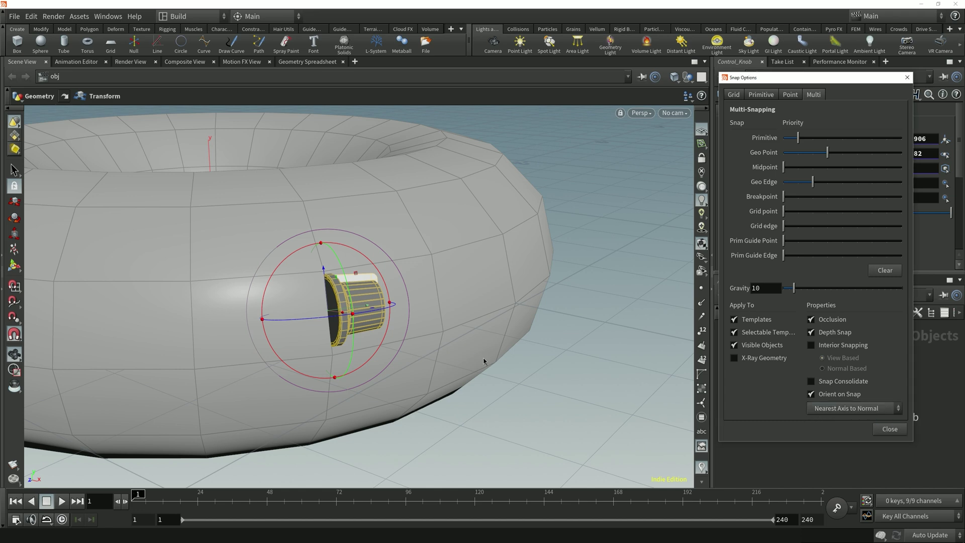
{"action": "left_click_drag", "start_coordinate": [483, 361], "coordinate": [519, 372], "text": "alt"}
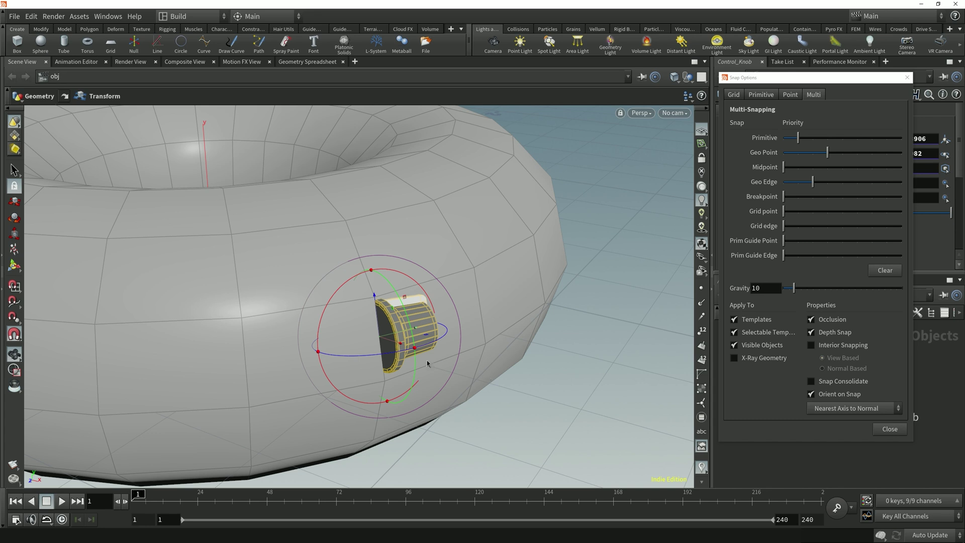
{"action": "left_click_drag", "start_coordinate": [423, 360], "coordinate": [458, 378], "text": "alt"}
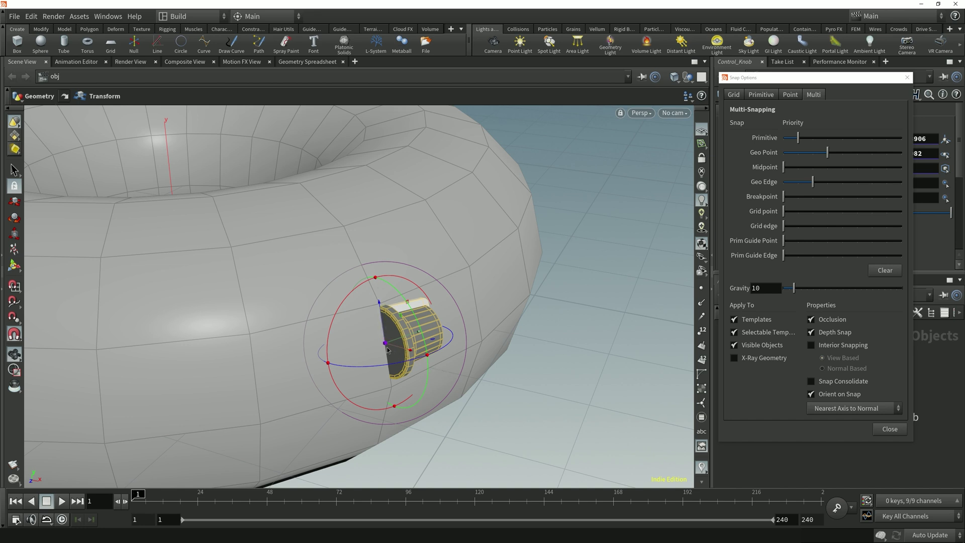
Step: Rotate the knob so its base faces the torus, and snap it further along the outer surface
{"action": "left_click_drag", "start_coordinate": [417, 357], "coordinate": [359, 377]}
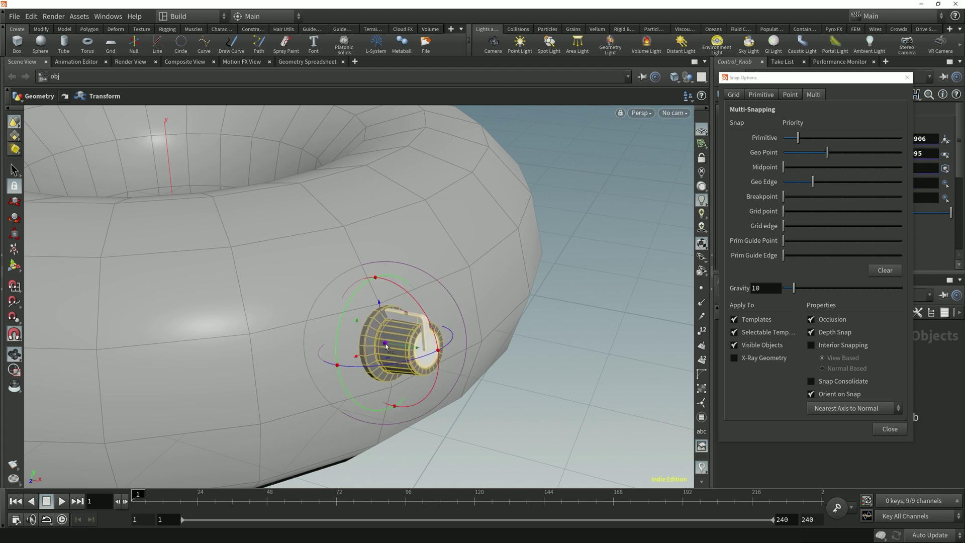
{"action": "left_click_drag", "start_coordinate": [385, 345], "coordinate": [436, 308]}
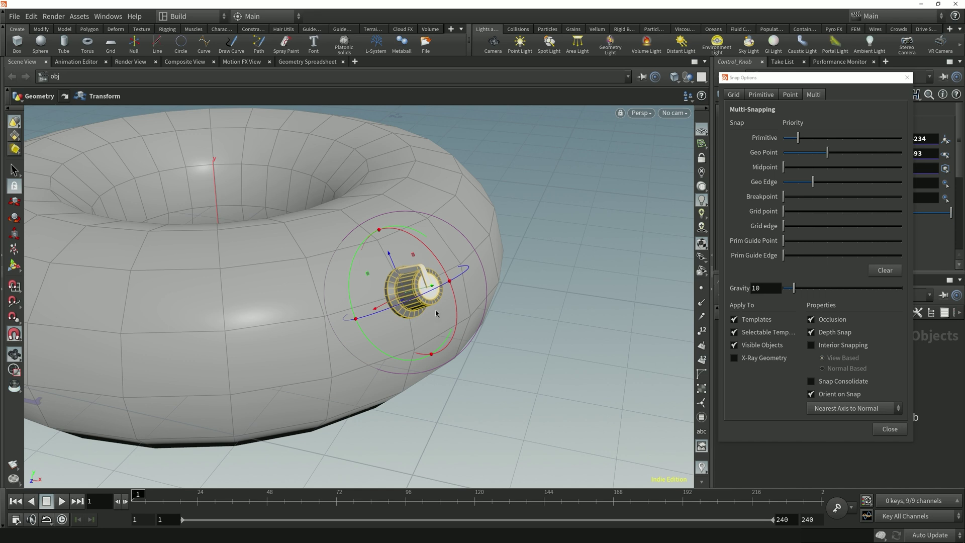
{"action": "left_click_drag", "start_coordinate": [423, 287], "coordinate": [431, 287], "text": "alt"}
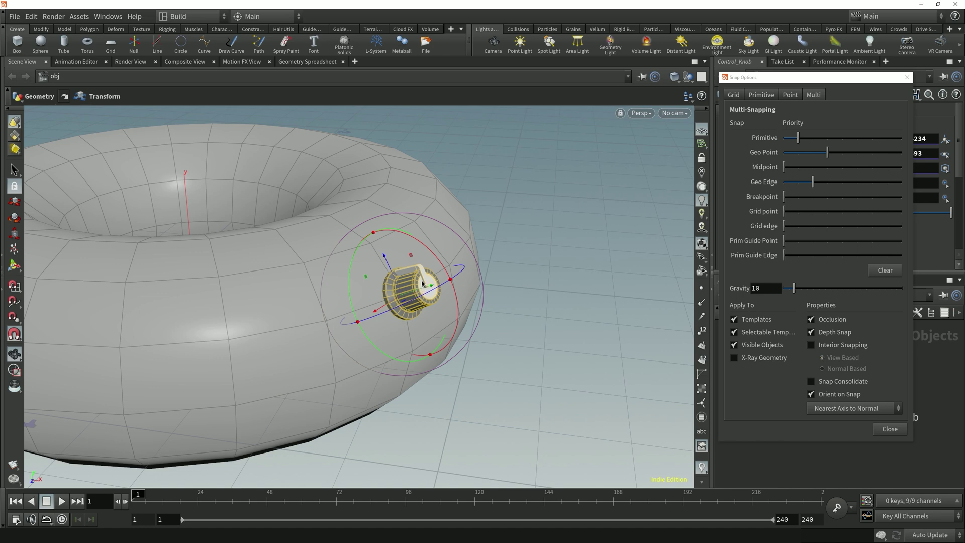
{"action": "left_click_drag", "start_coordinate": [422, 285], "coordinate": [395, 301]}
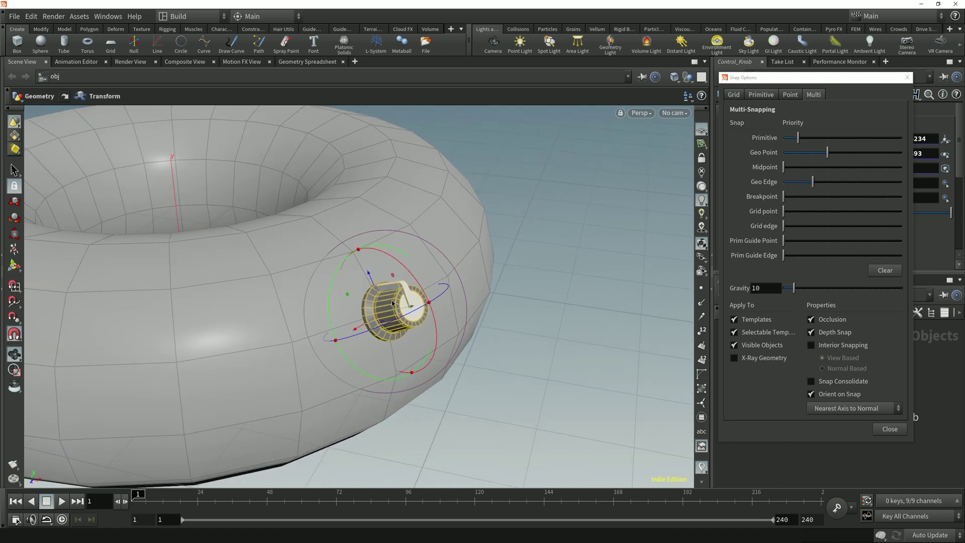